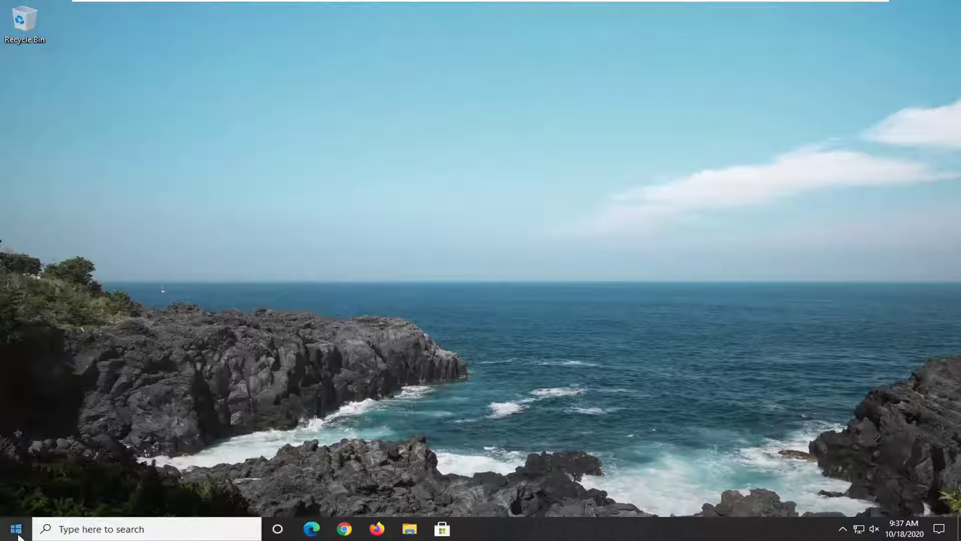
Step: Open the Settings app's own App settings page from its Start menu entry
click(16, 529)
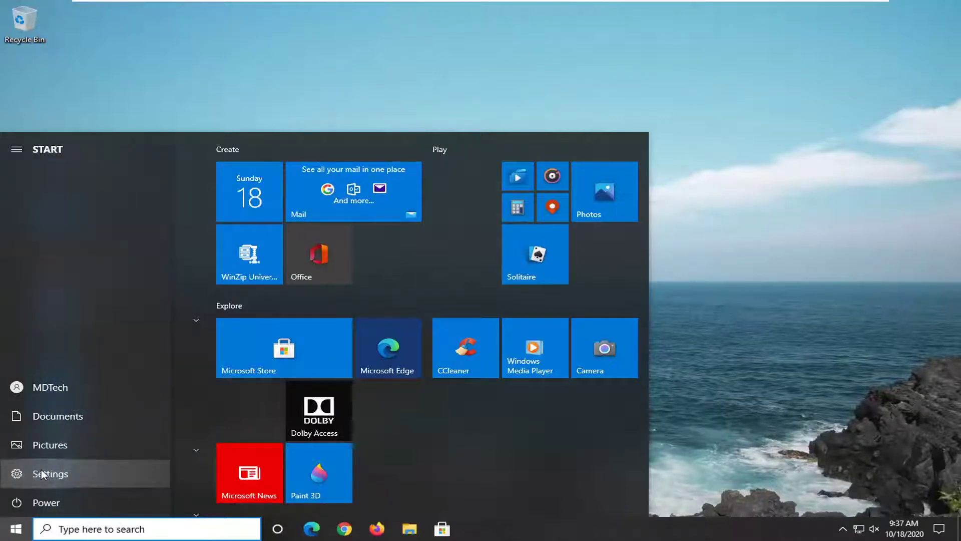
right_click(41, 470)
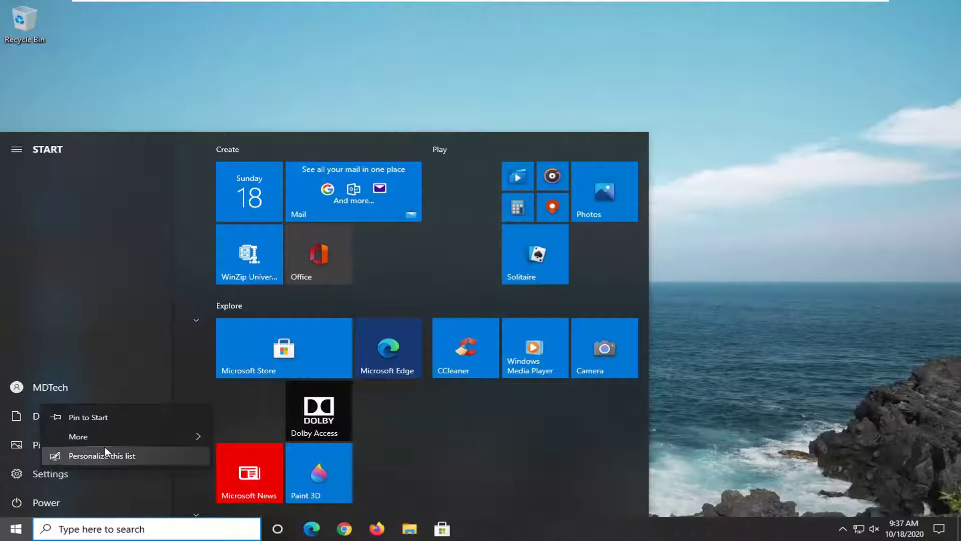
mouse_move(79, 436)
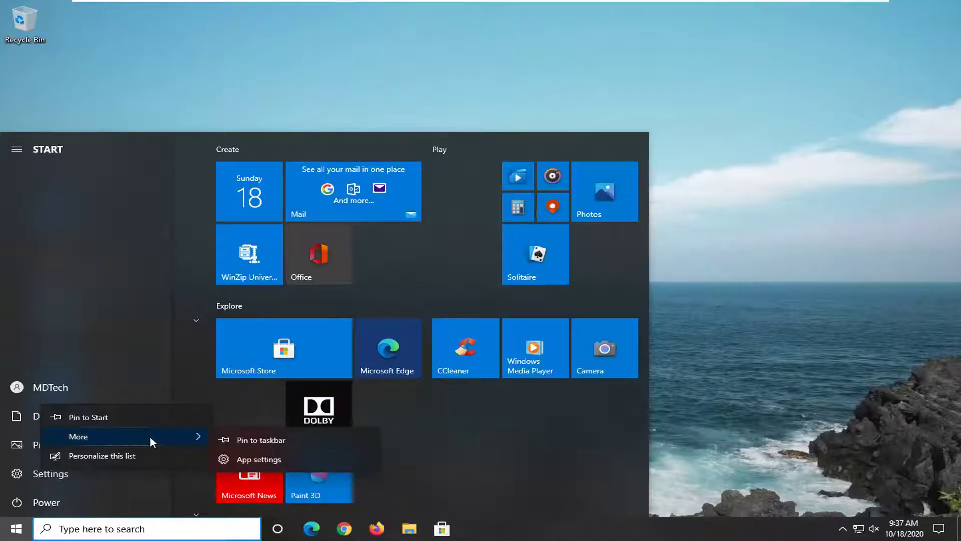
click(259, 461)
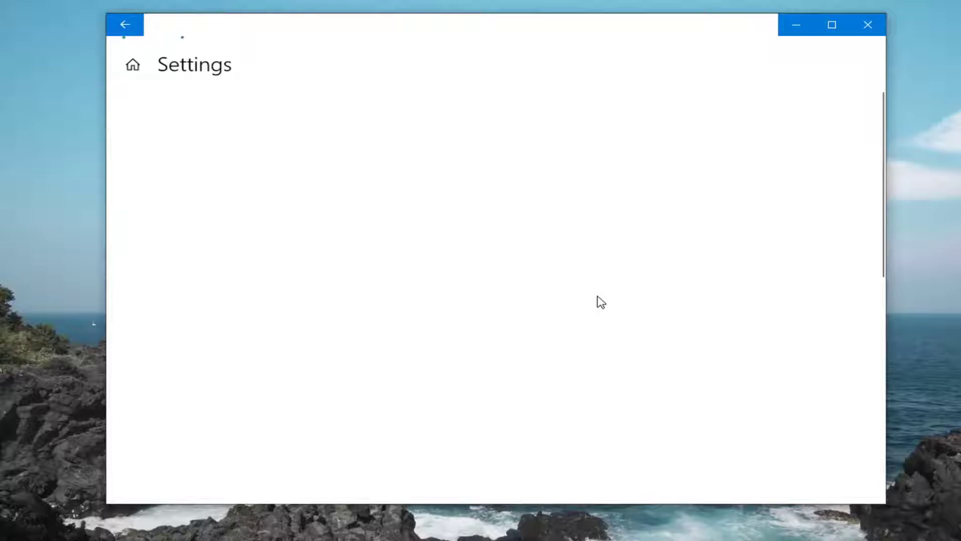
scroll(601, 302, down, 2)
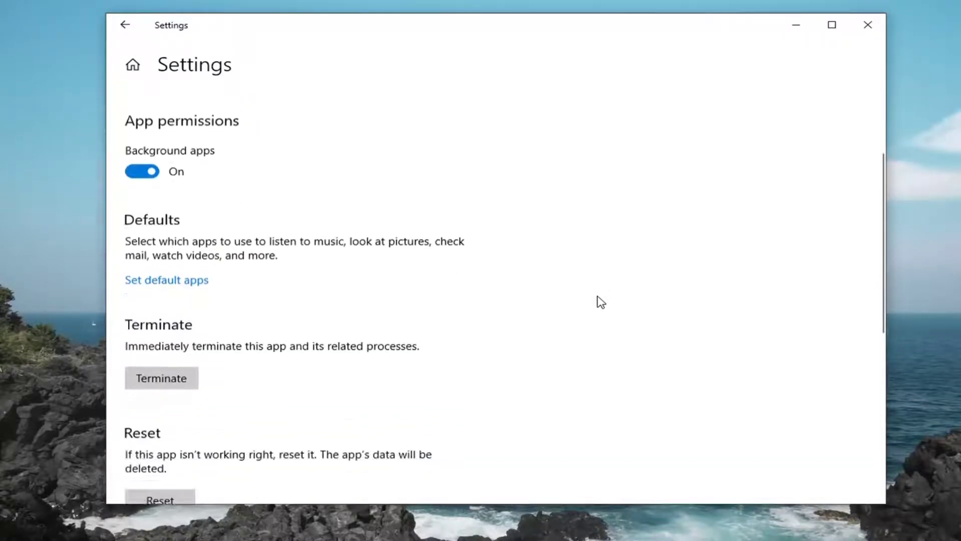
scroll(597, 300, down, 1)
scroll(508, 393, down, 2)
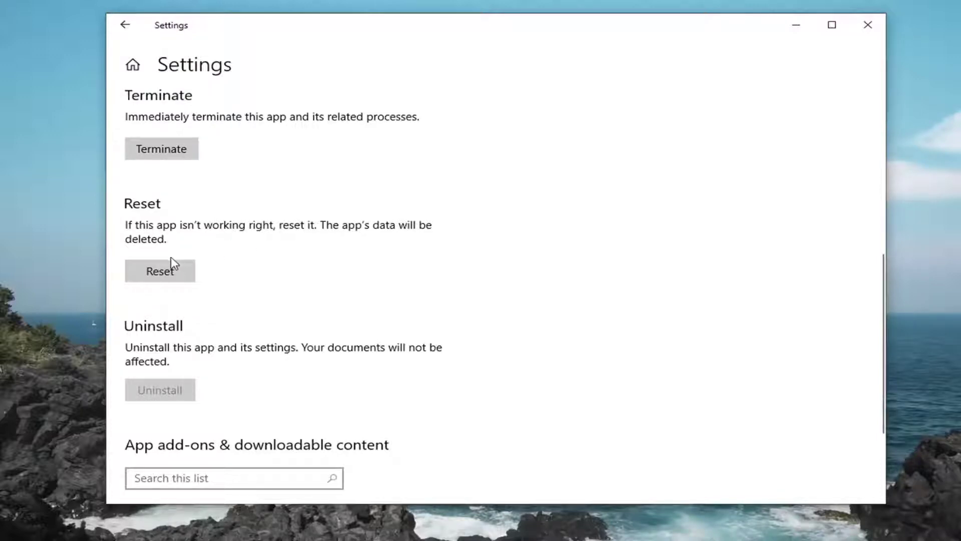
Step: Reset the Settings app and confirm deleting its data
click(171, 280)
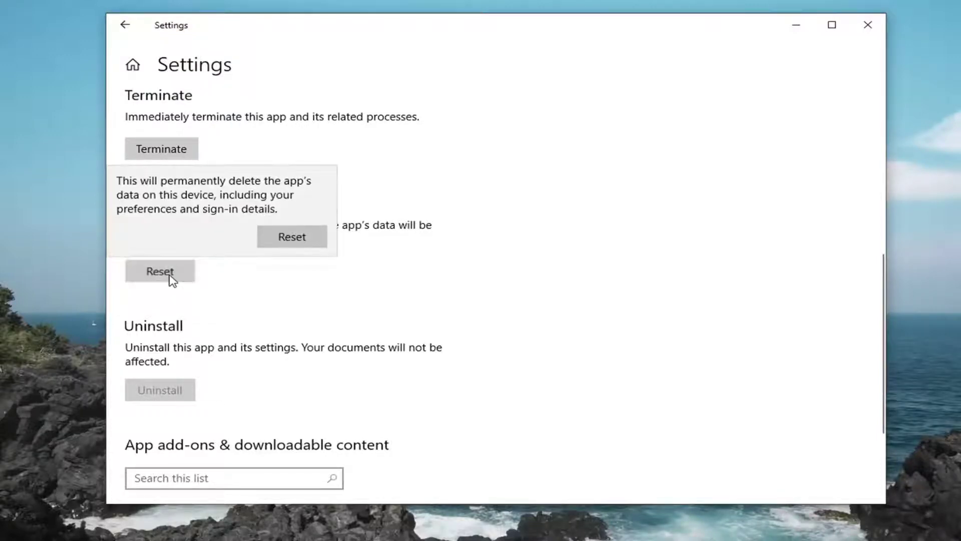
click(297, 241)
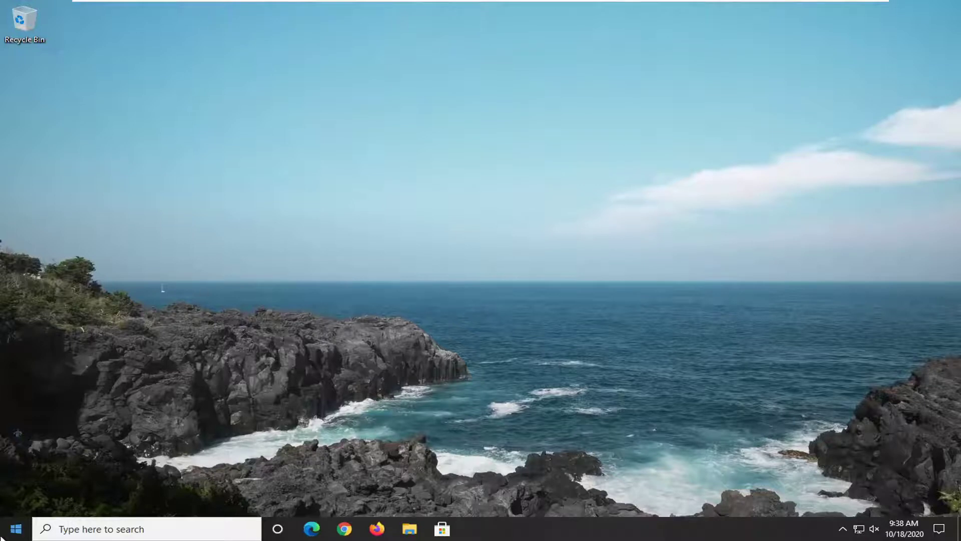
Step: Run Windows PowerShell as administrator from Start search, approving the UAC prompt
click(15, 530)
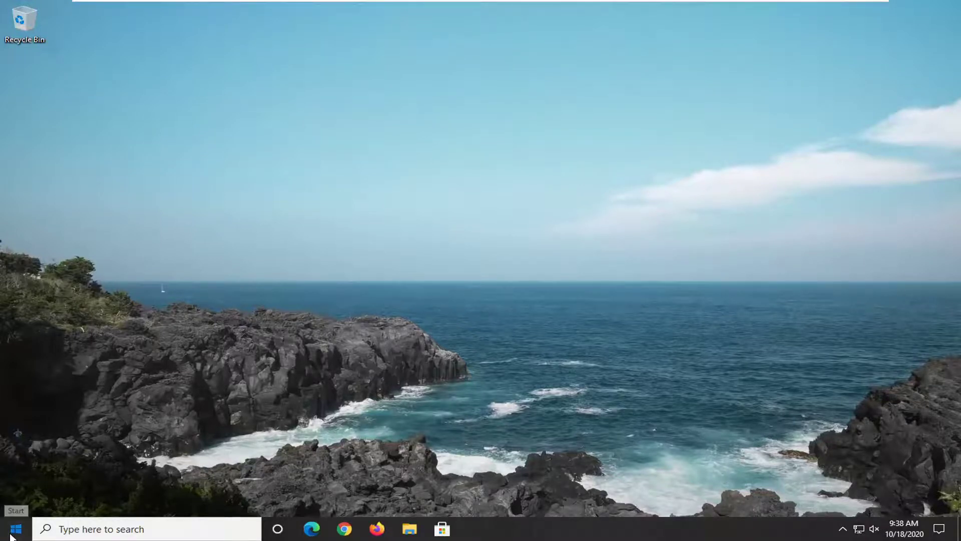
text(pow)
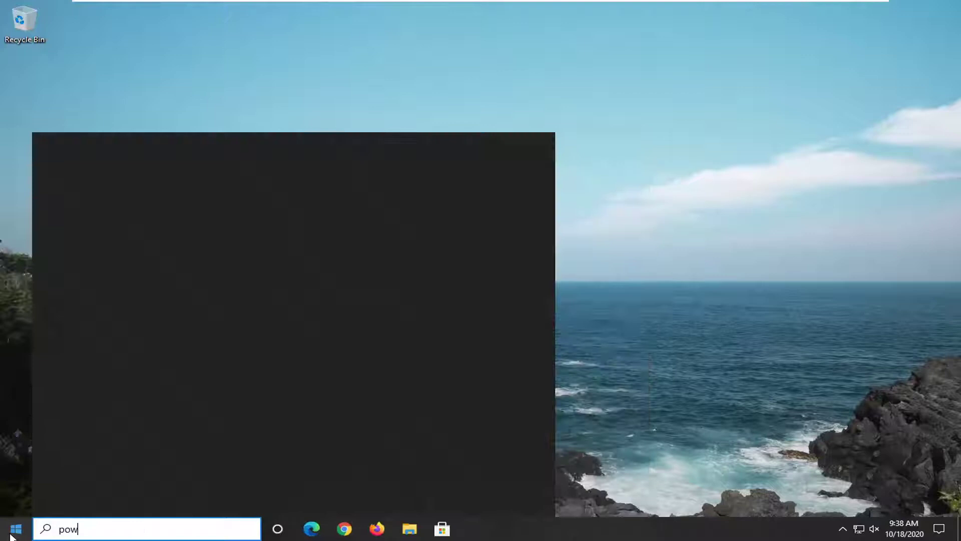
text(ershell)
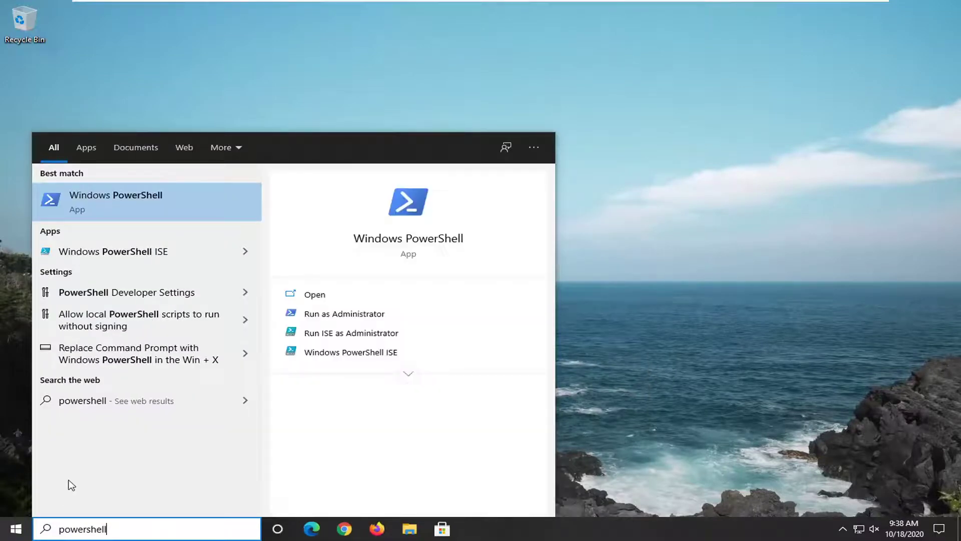
right_click(135, 196)
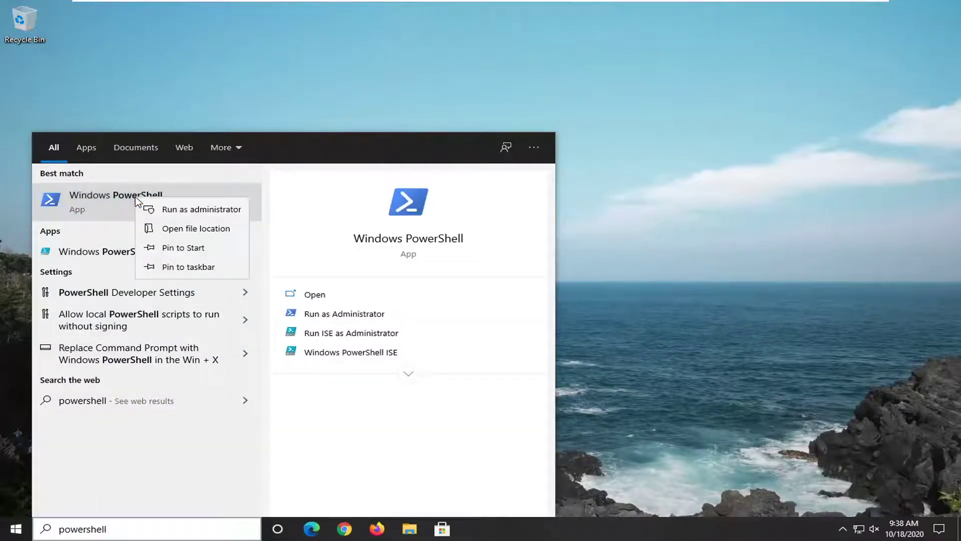
click(185, 213)
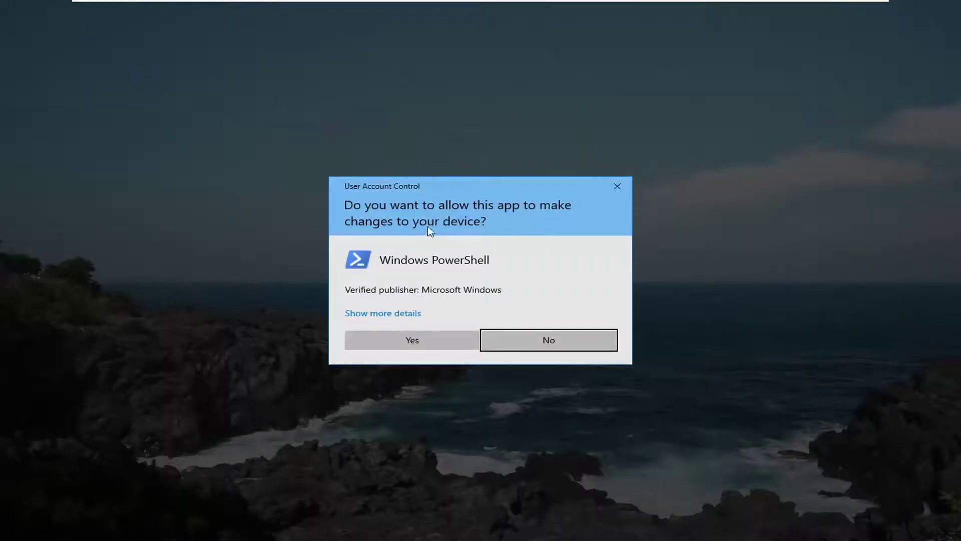
click(412, 339)
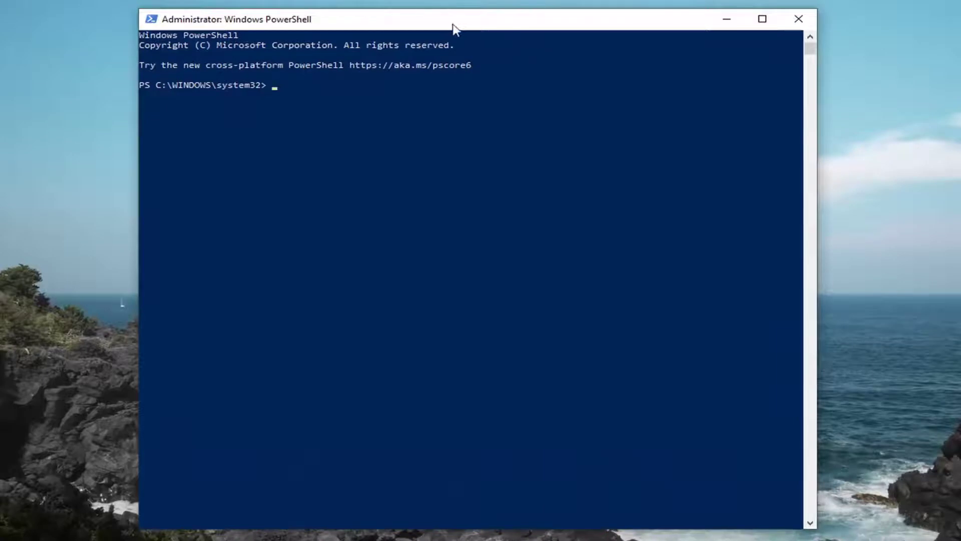
Step: Paste and run the Reset-AppxPackage command for Settings, which fails as unrecognized
right_click(425, 18)
mouse_move(468, 124)
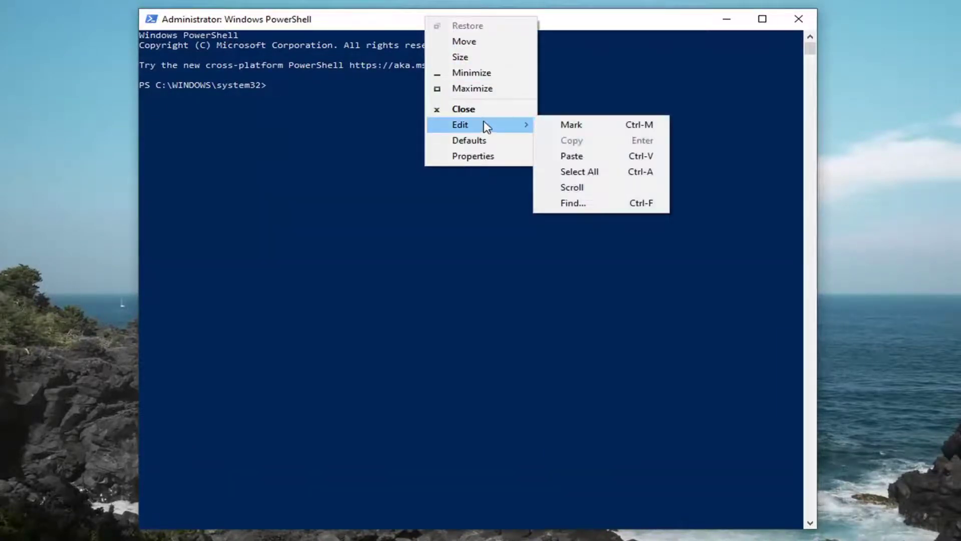
click(579, 155)
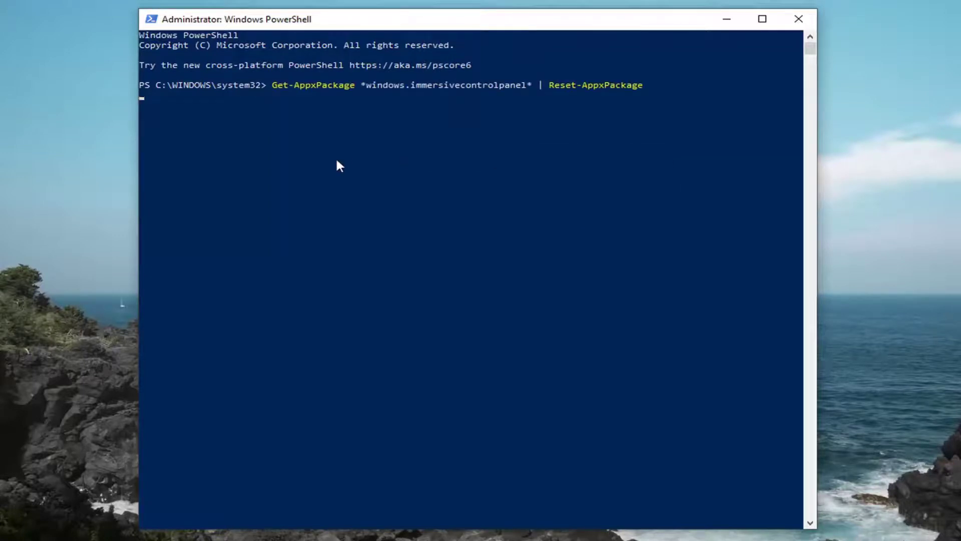
key(Return)
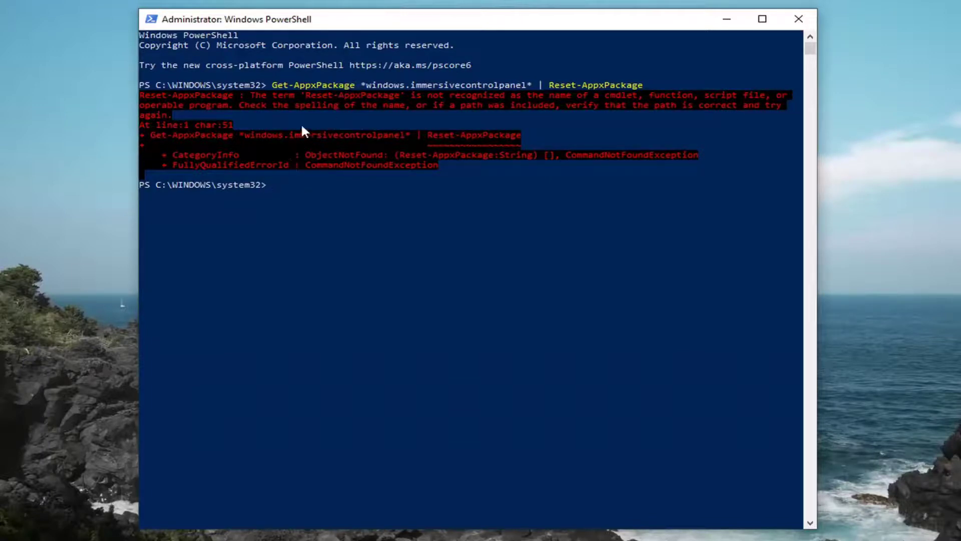
Step: Close PowerShell and run Command Prompt as administrator, approving the UAC prompt
click(799, 21)
key(super)
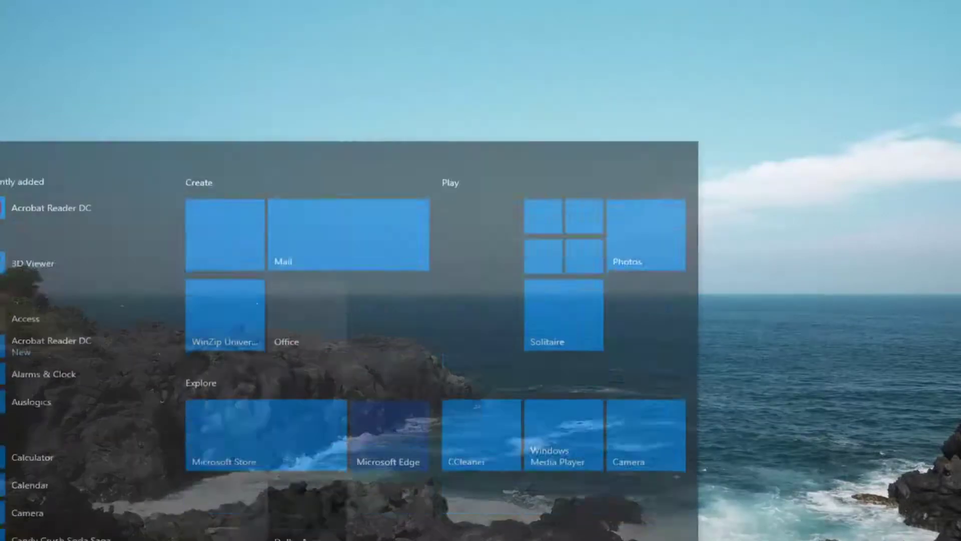
text(cmd)
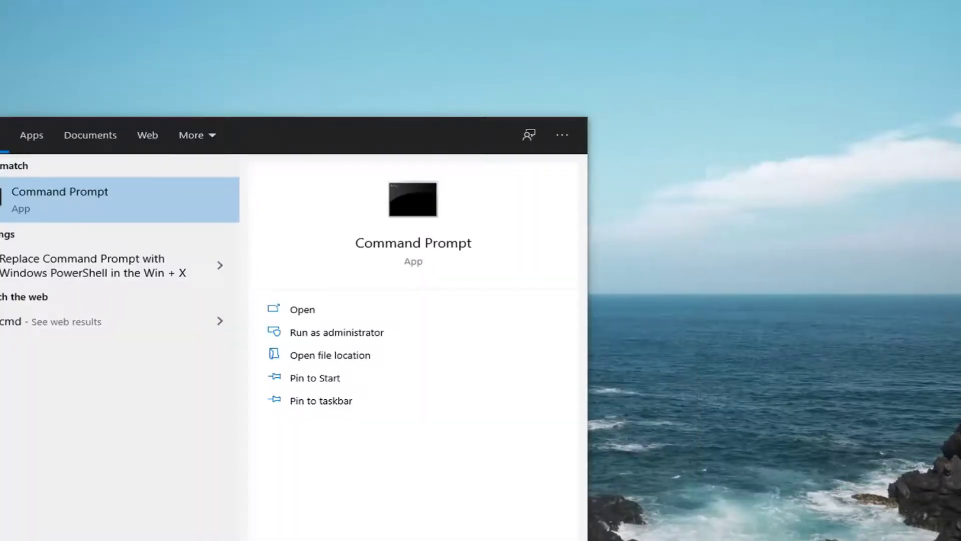
right_click(96, 193)
click(147, 205)
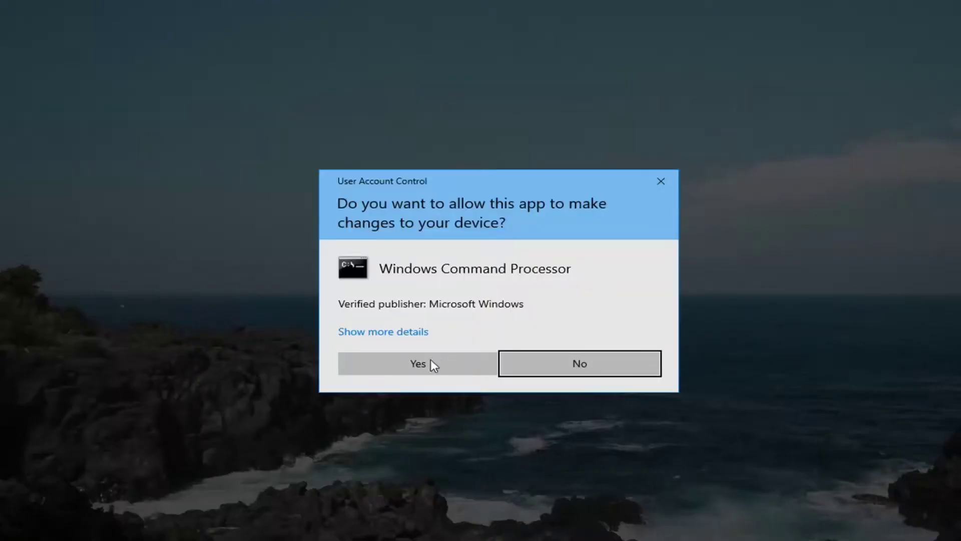
click(430, 361)
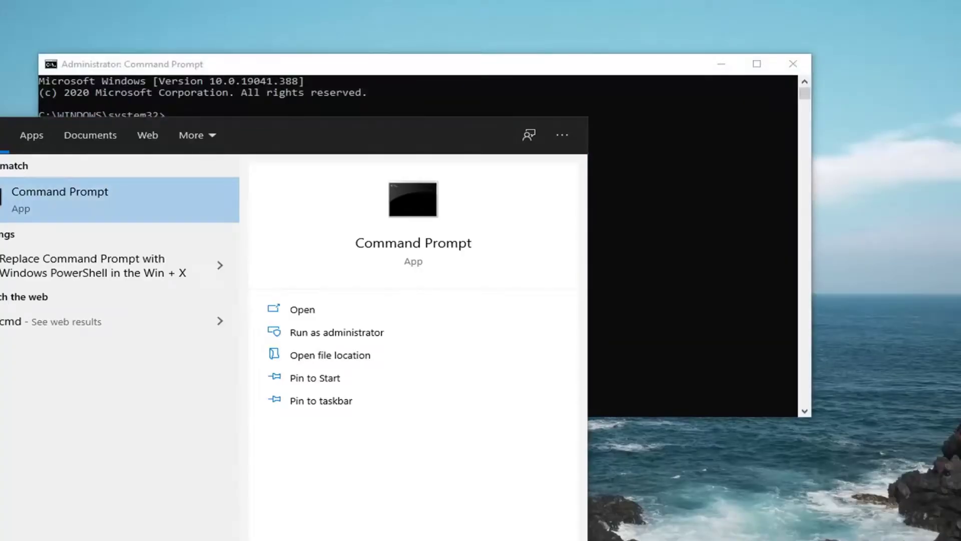
Step: Paste and run the Add-AppxPackage command re-registering Settings from its AppxManifest
drag(528, 70, 600, 53)
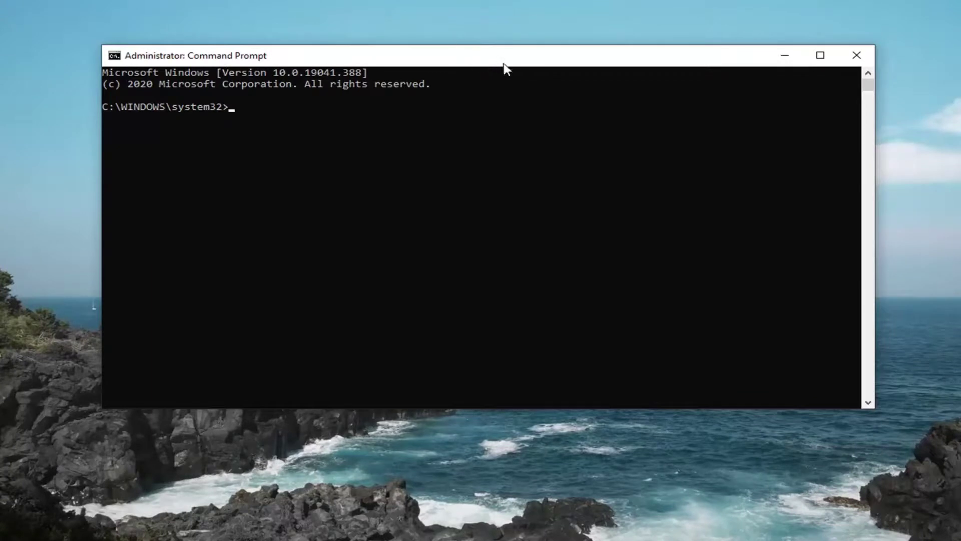
right_click(460, 57)
mouse_move(514, 163)
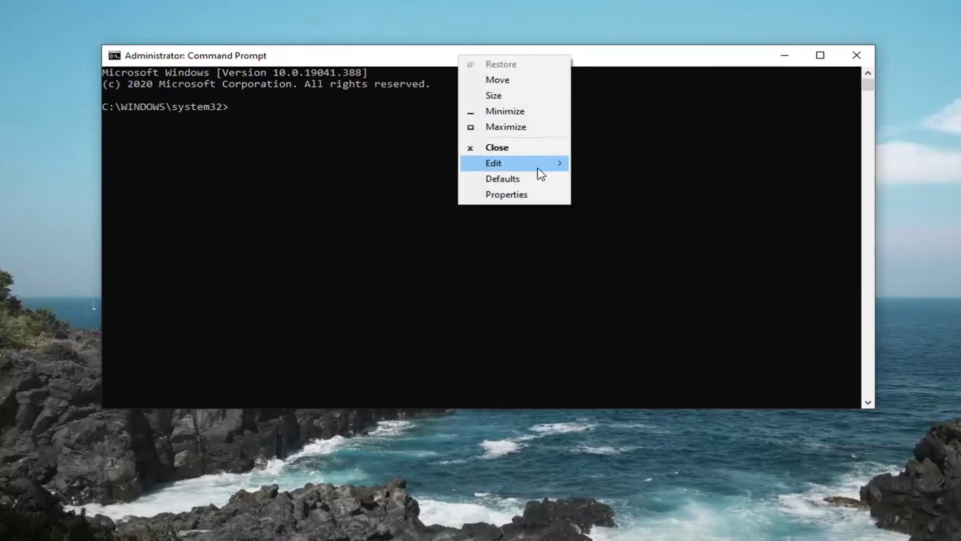
click(601, 195)
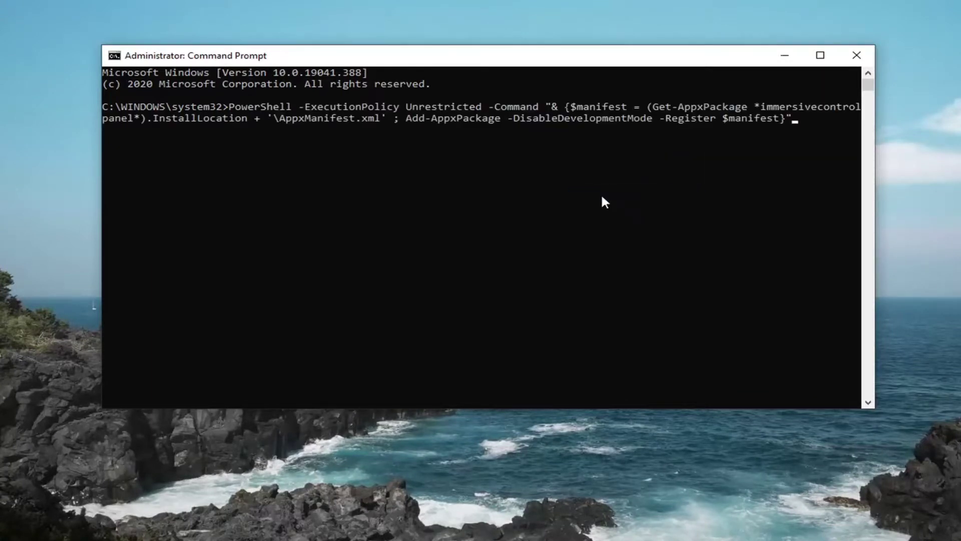
key(Return)
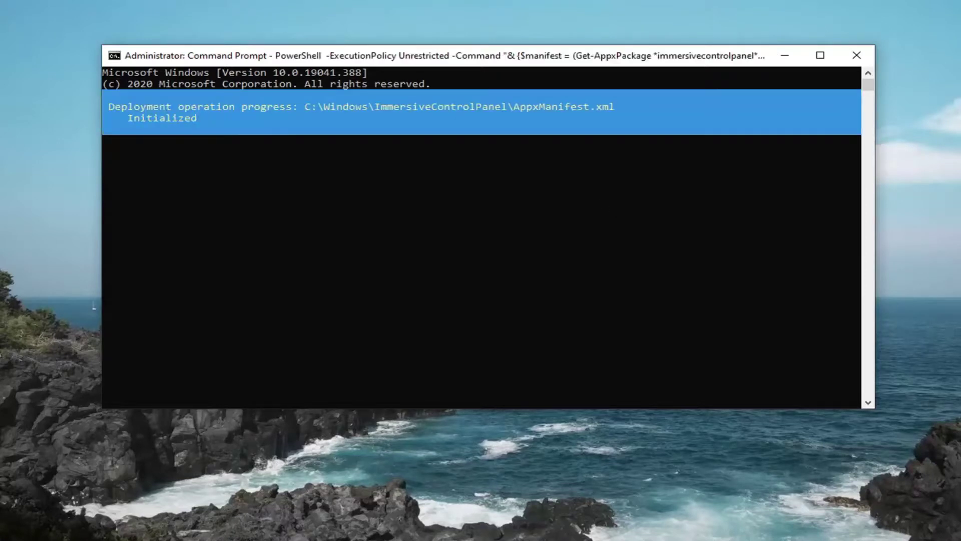